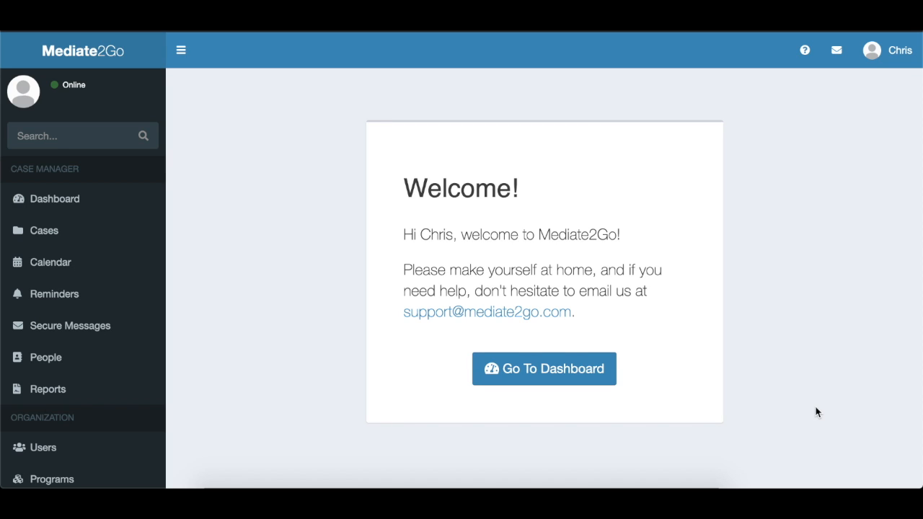
# Create a new person record with the person's first and last name and save it.
pyautogui.click(106, 363)
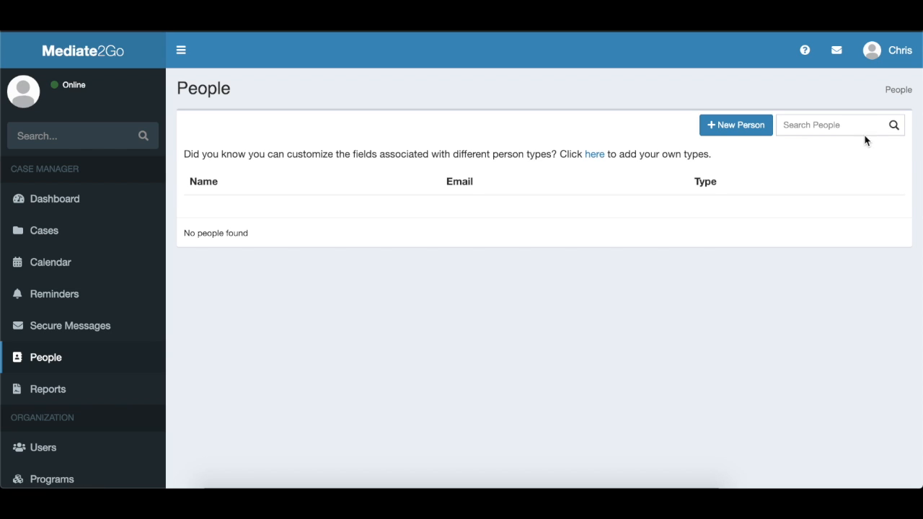
pyautogui.click(736, 128)
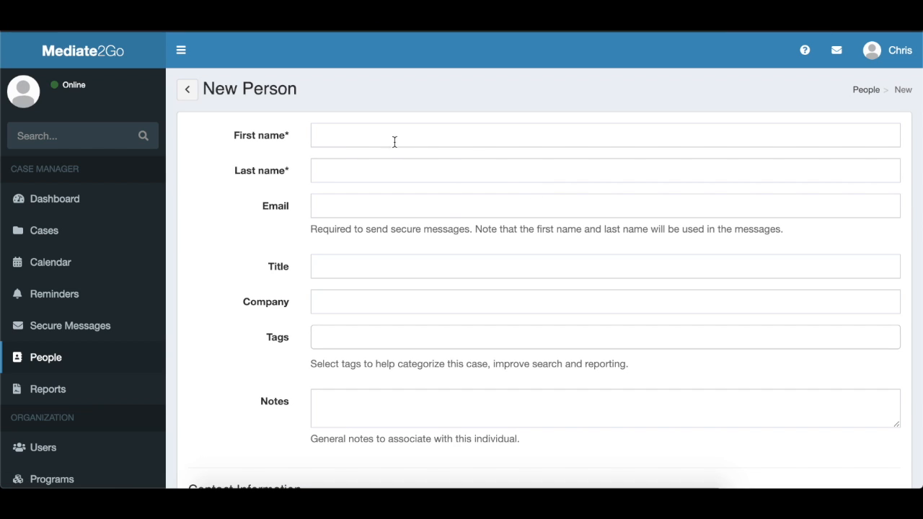
pyautogui.click(390, 140)
pyautogui.click(361, 165)
pyautogui.click(346, 173)
pyautogui.write('Jones')
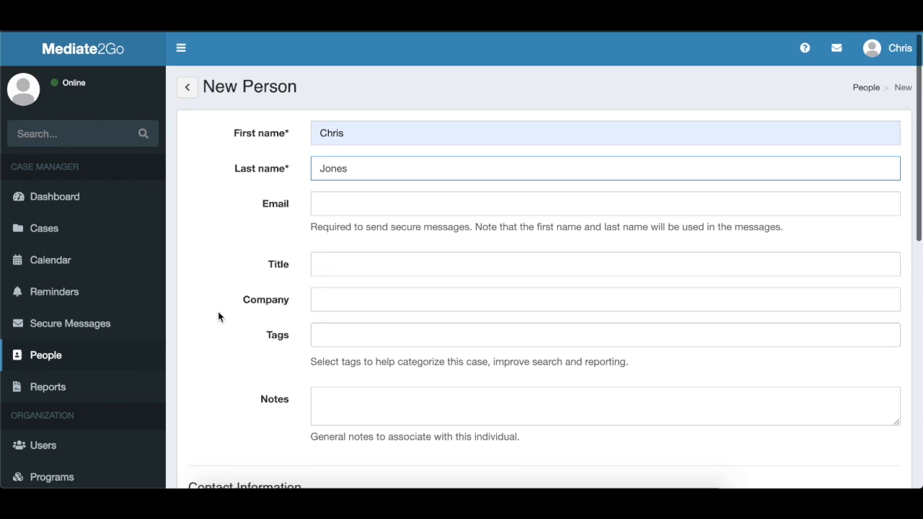
pyautogui.scroll(-4, 220, 315)
pyautogui.scroll(-2, 220, 315)
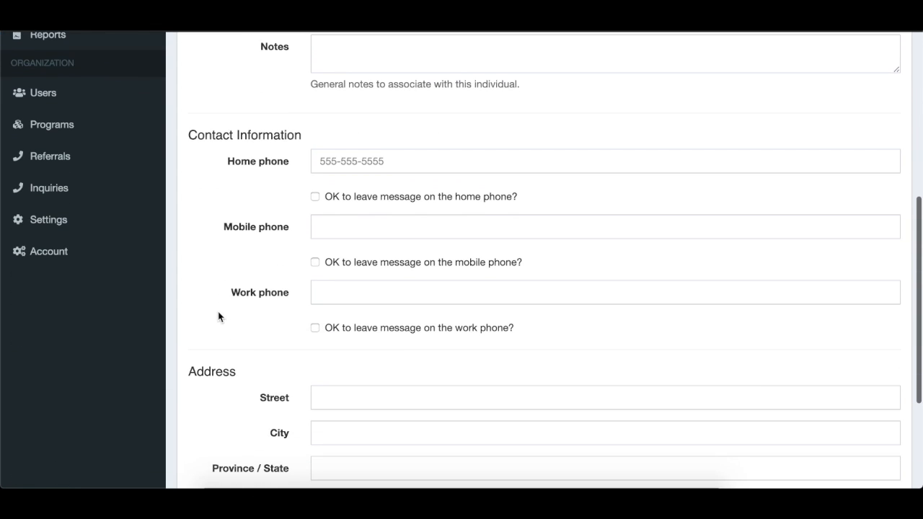
pyautogui.scroll(-2, 220, 315)
pyautogui.click(207, 405)
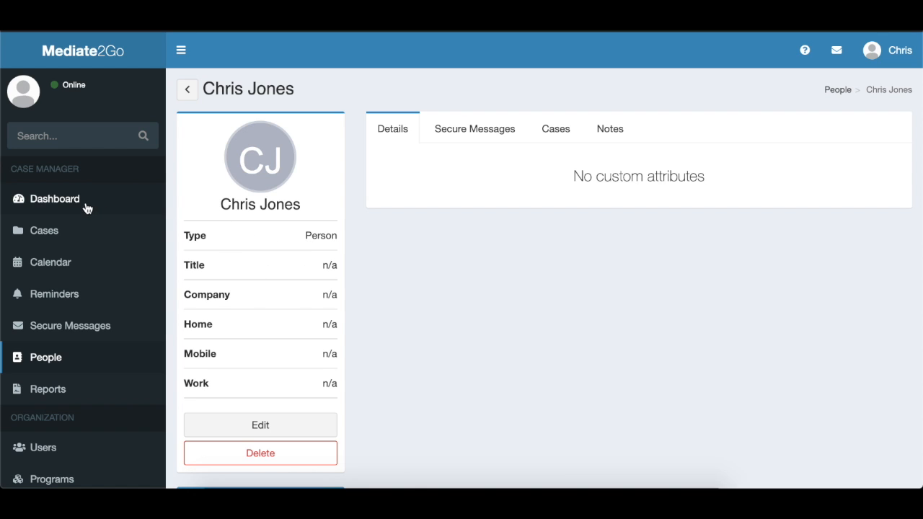
# Create a new case titled "Mediation Case" and assign yourself as the case lead.
pyautogui.click(72, 230)
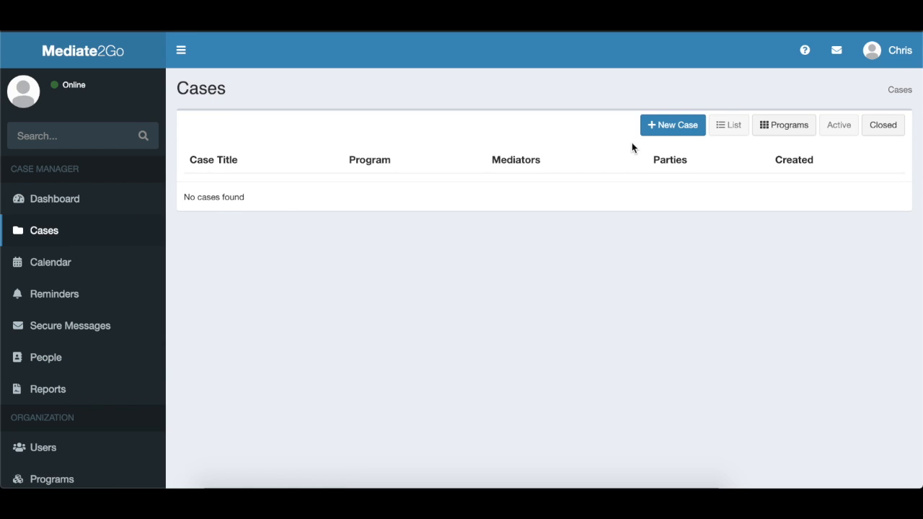
pyautogui.click(663, 130)
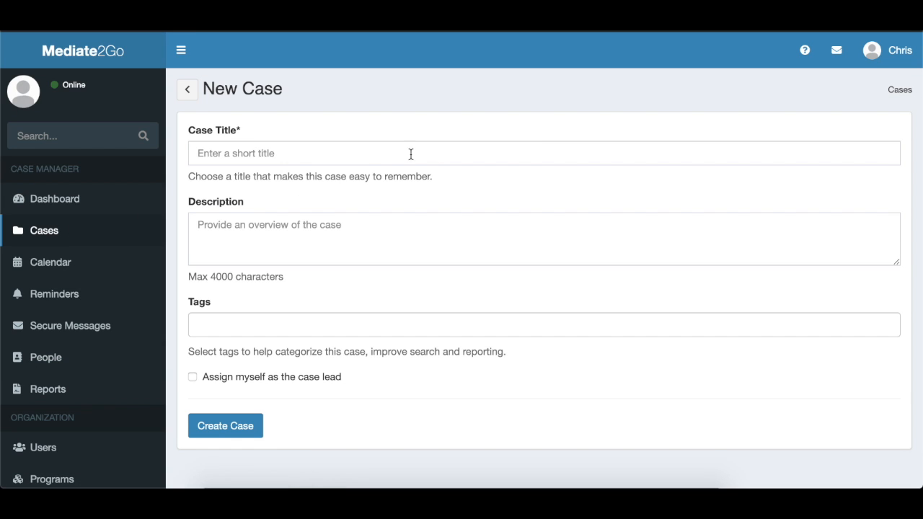
pyautogui.click(310, 150)
pyautogui.click(253, 191)
pyautogui.click(193, 376)
pyautogui.click(208, 420)
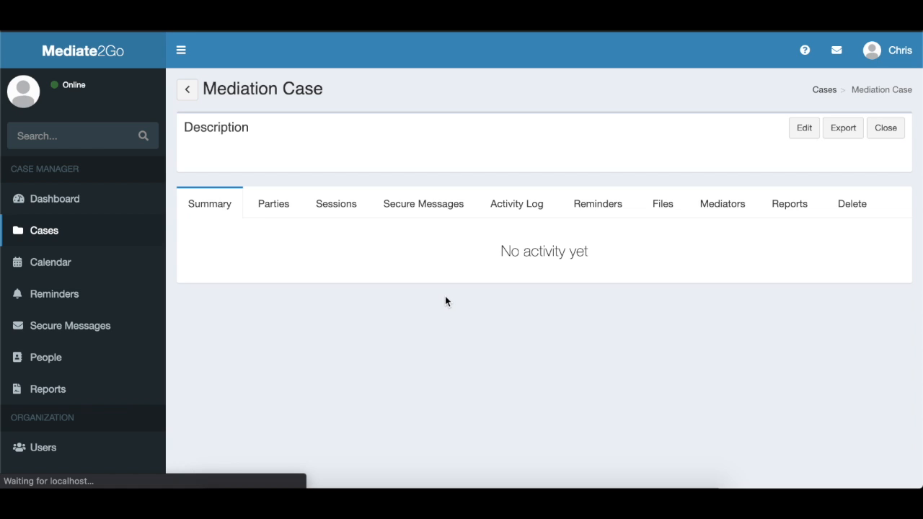
# Add the existing person to the Mediation Case's parties with the role Participant.
pyautogui.click(274, 205)
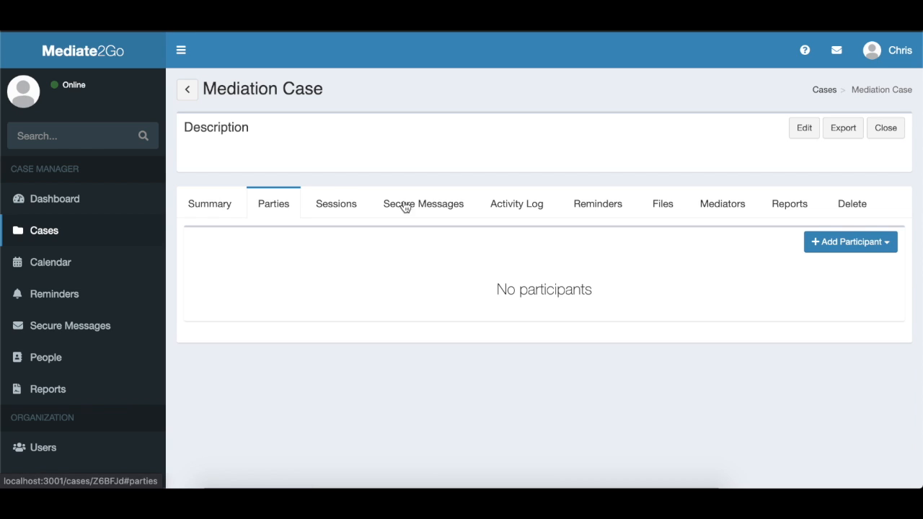
pyautogui.click(893, 246)
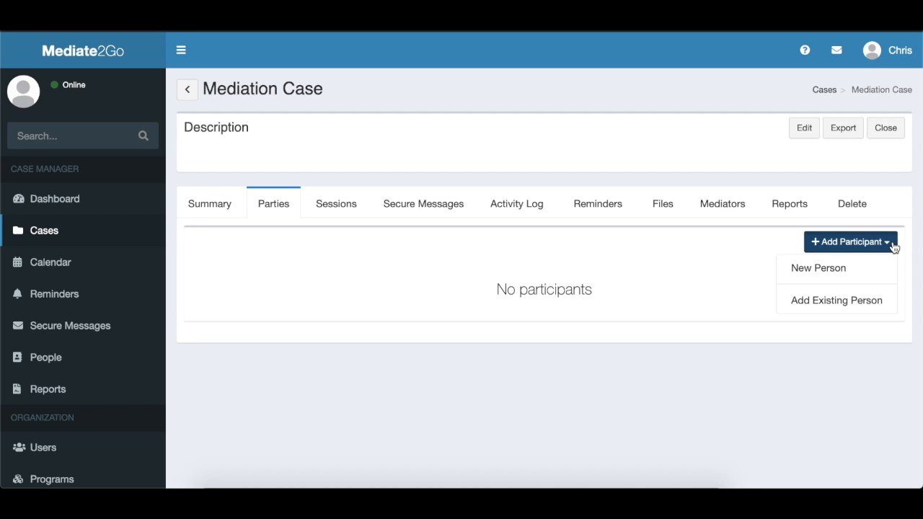
pyautogui.click(855, 300)
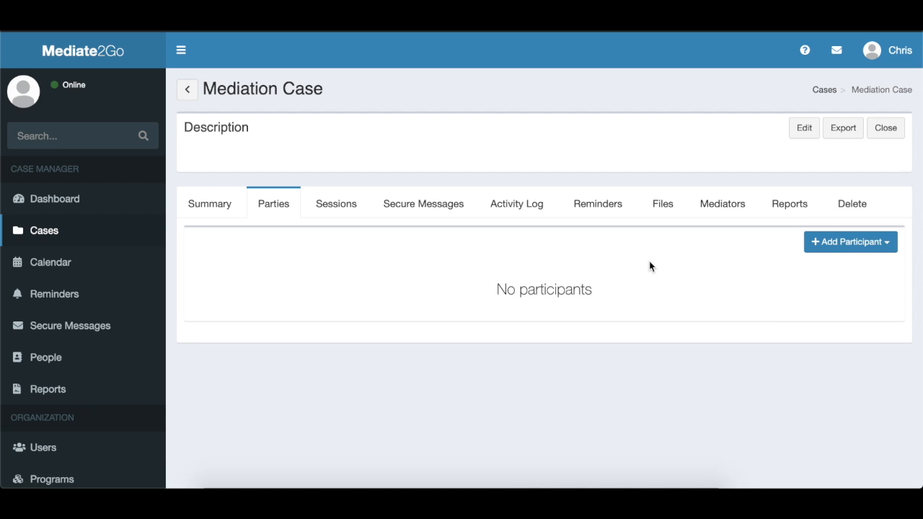
pyautogui.click(303, 155)
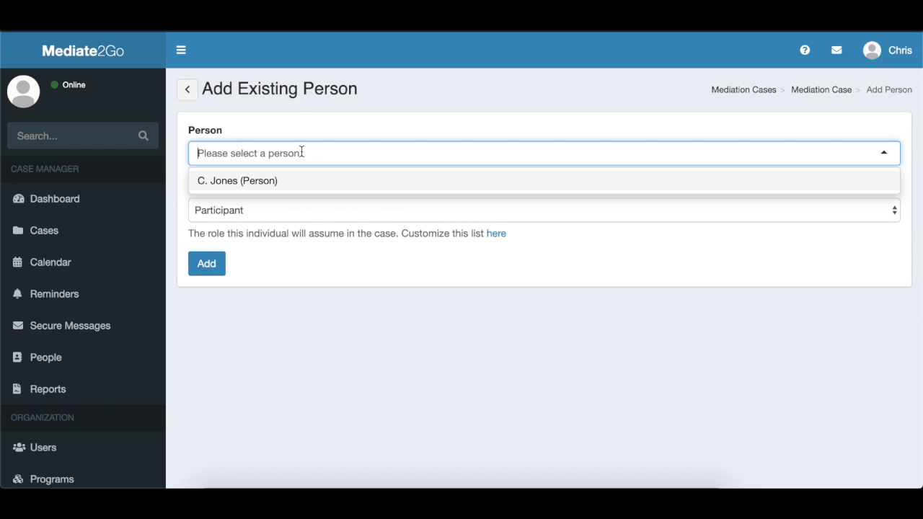
pyautogui.click(266, 181)
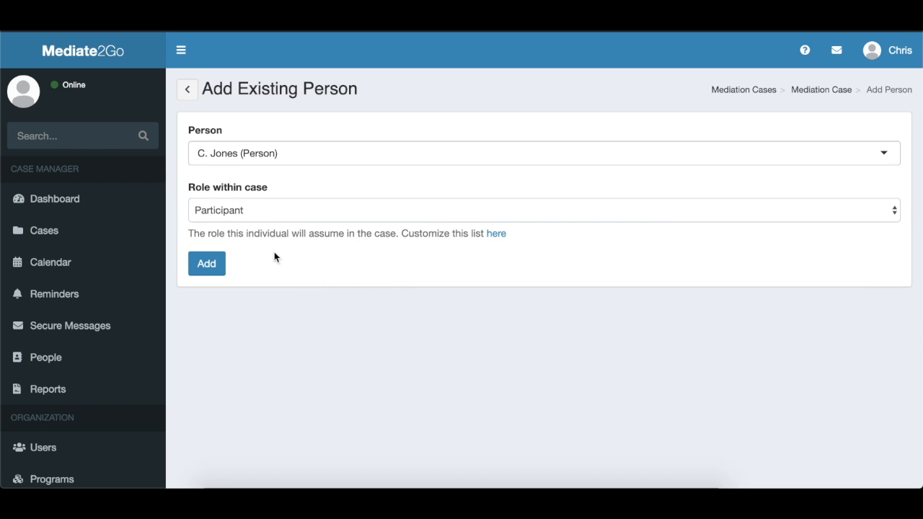
pyautogui.click(263, 211)
pyautogui.click(262, 210)
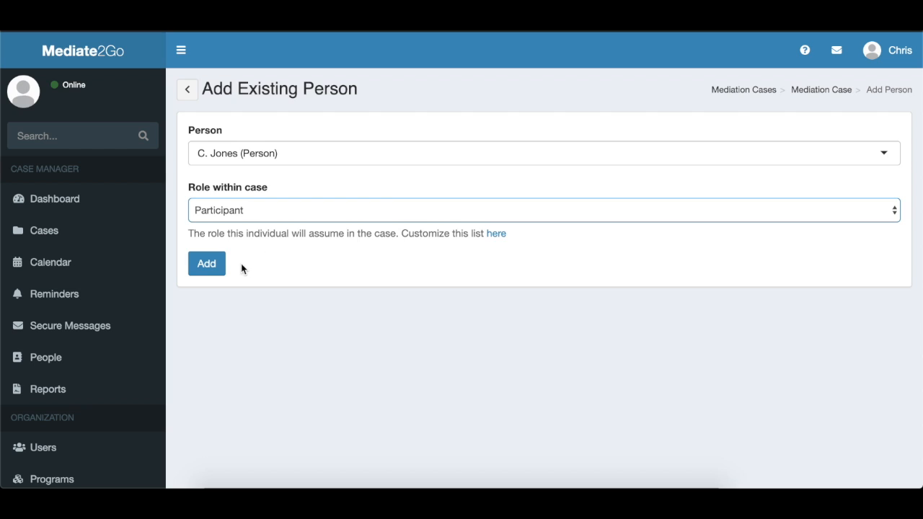
pyautogui.click(206, 266)
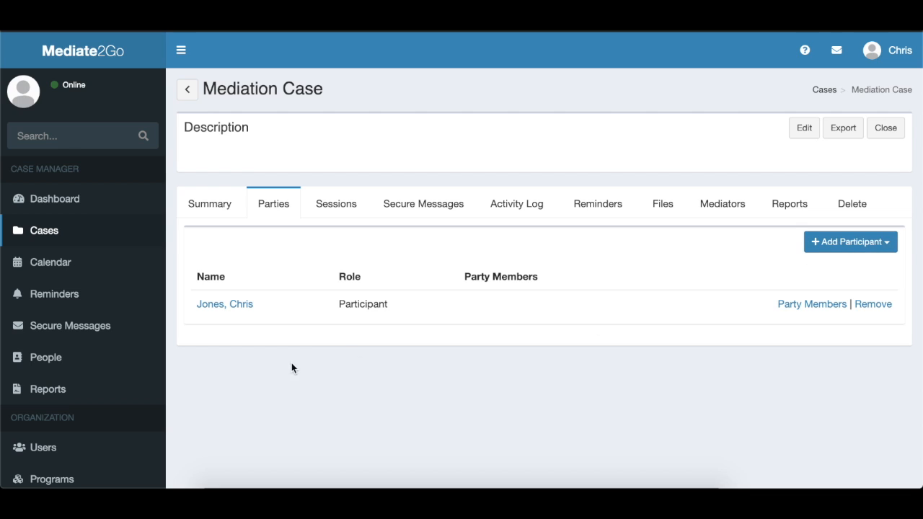
# Create a custom person type named "Lawyer".
pyautogui.click(105, 356)
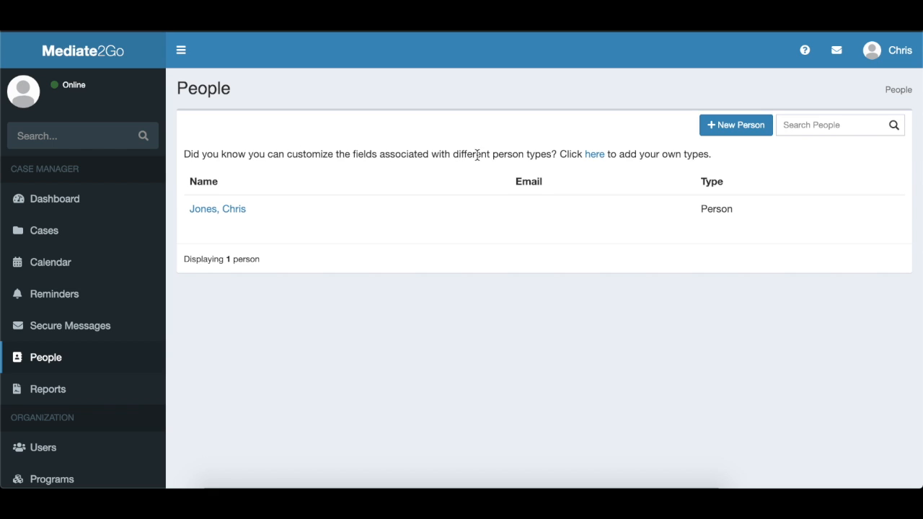
pyautogui.click(597, 154)
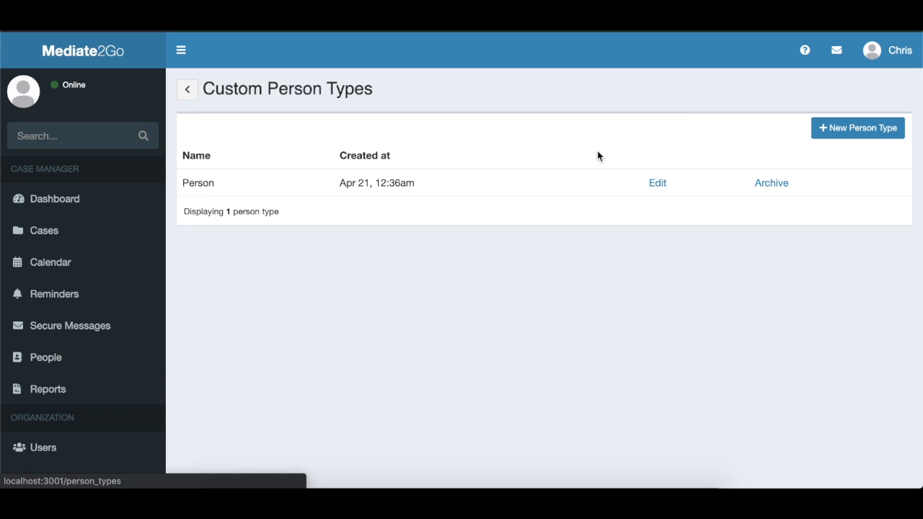
pyautogui.click(841, 128)
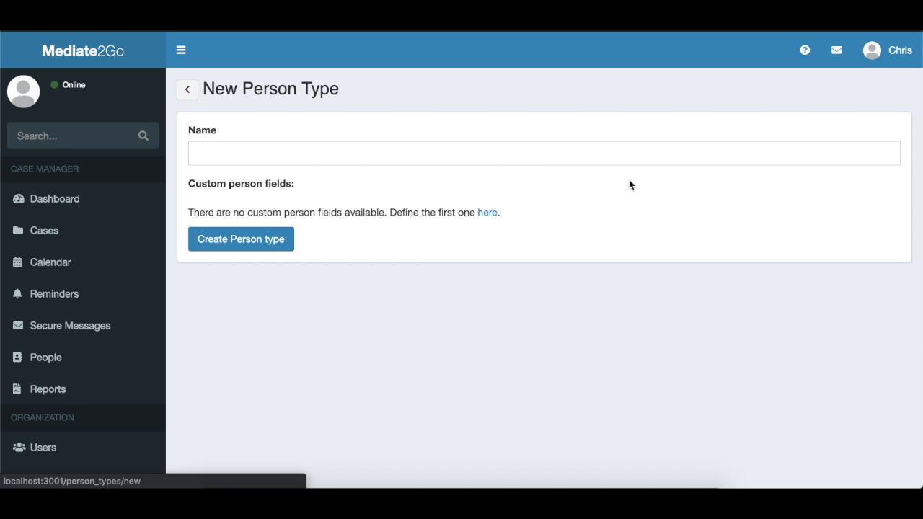
pyautogui.click(370, 146)
pyautogui.click(274, 181)
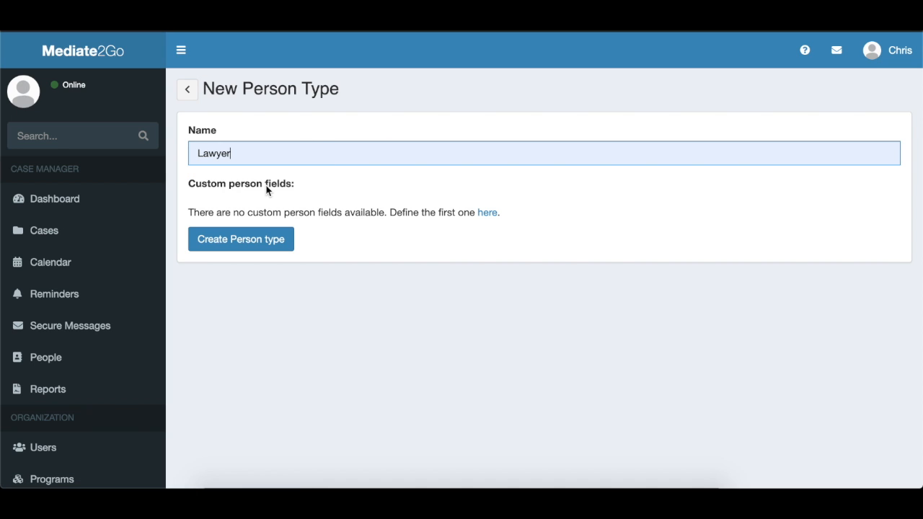
pyautogui.click(239, 243)
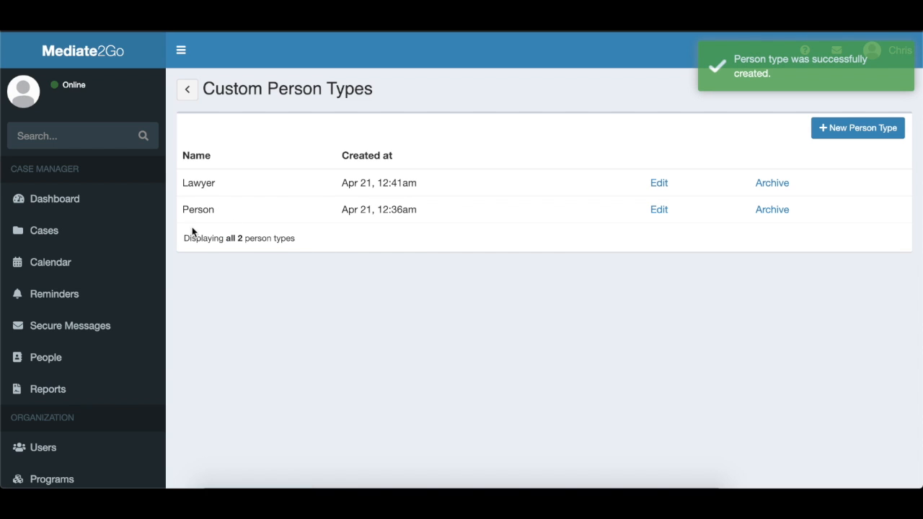
# Create a custom person attribute as a text box named "Firm", applied to the Lawyer type.
pyautogui.scroll(-3, 130, 354)
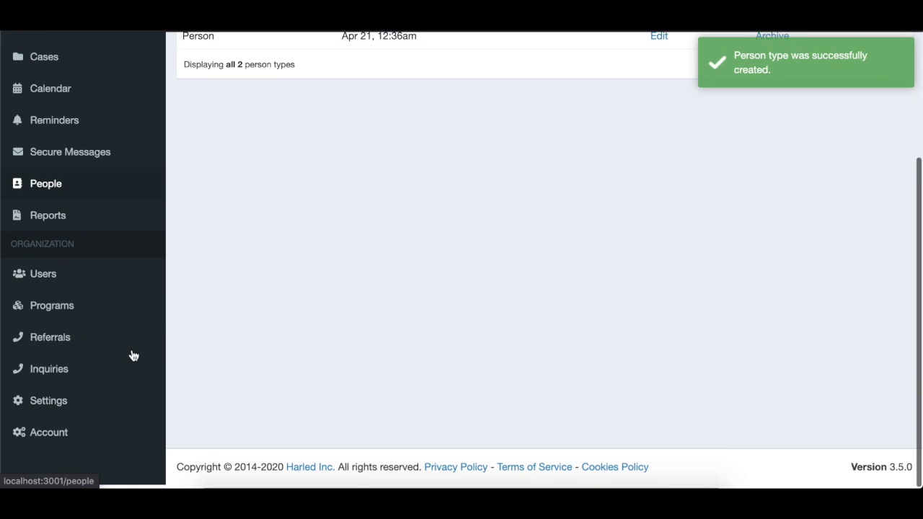
pyautogui.click(84, 407)
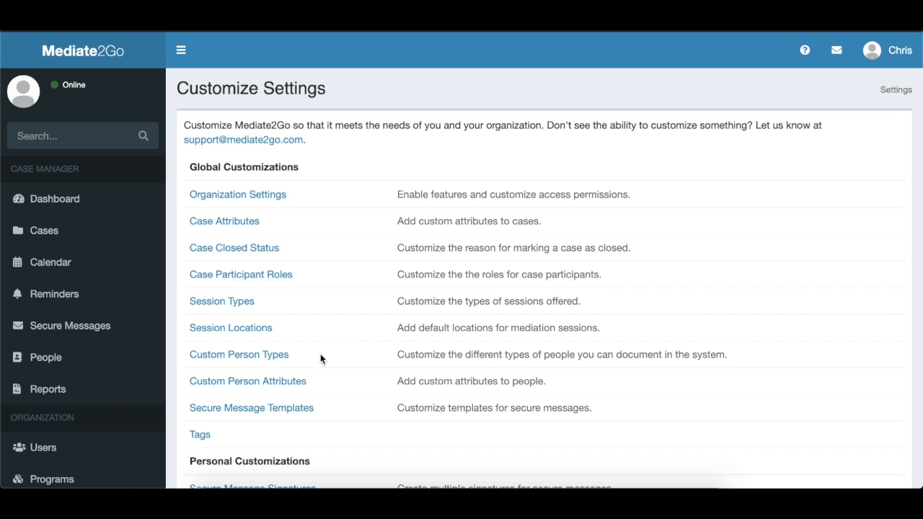
pyautogui.click(292, 381)
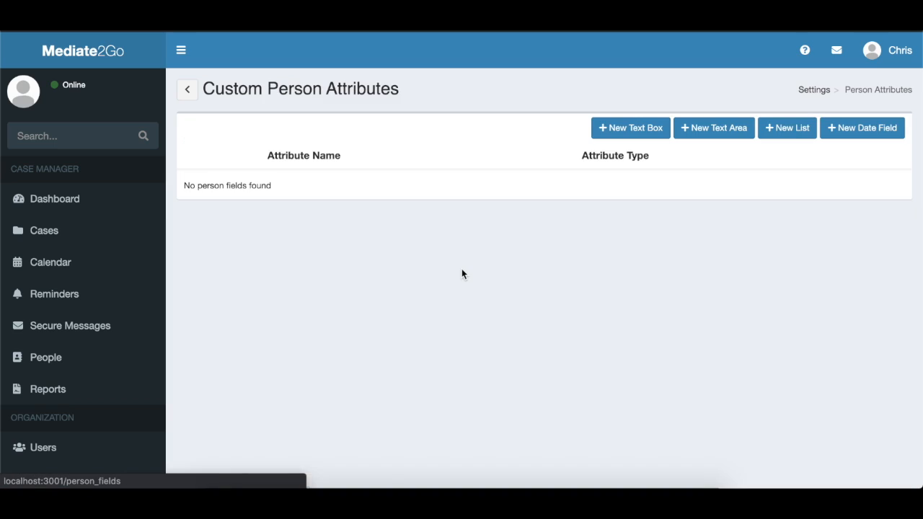
pyautogui.click(631, 137)
pyautogui.click(334, 152)
pyautogui.click(231, 181)
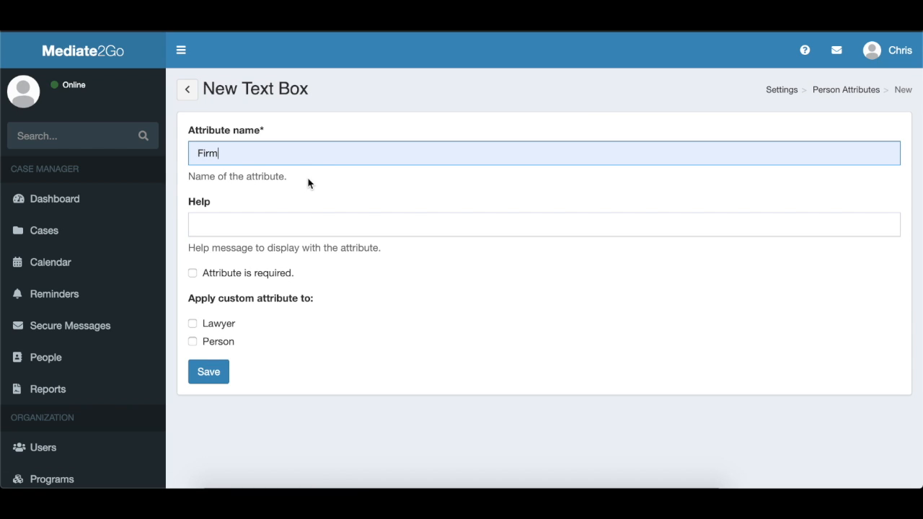
pyautogui.click(192, 323)
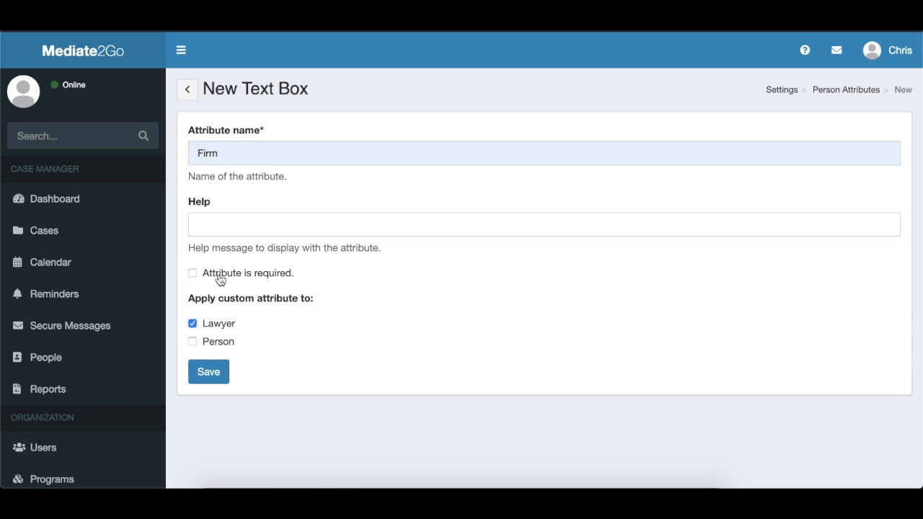
pyautogui.click(193, 275)
pyautogui.click(208, 372)
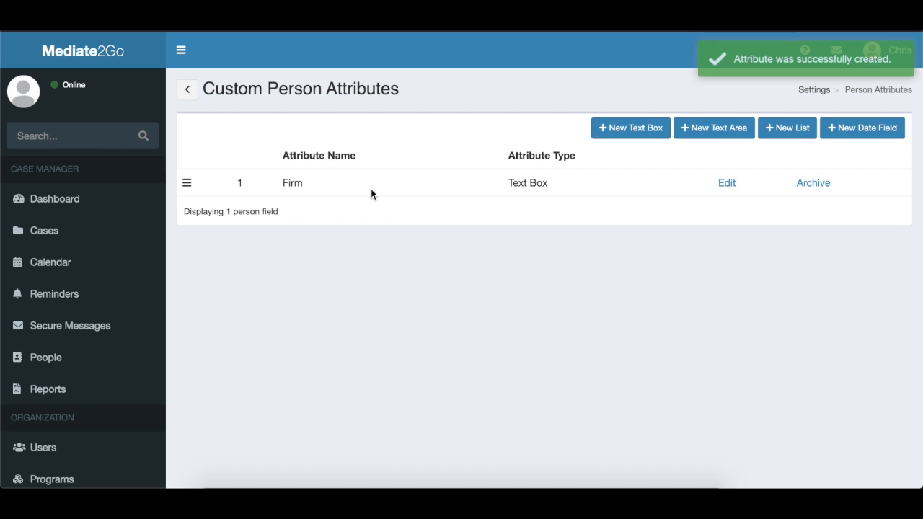
# Start a new person record of type Lawyer and enter the lawyer's first and last name.
pyautogui.click(90, 359)
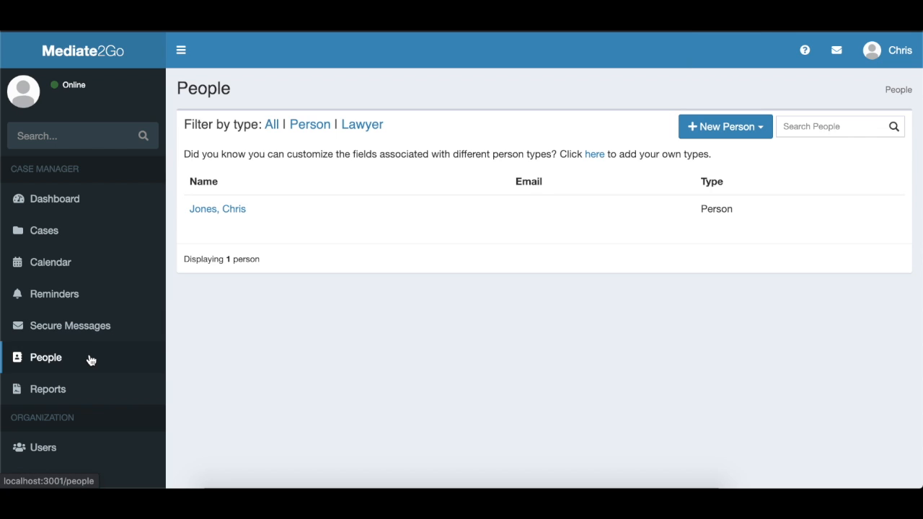
pyautogui.click(770, 128)
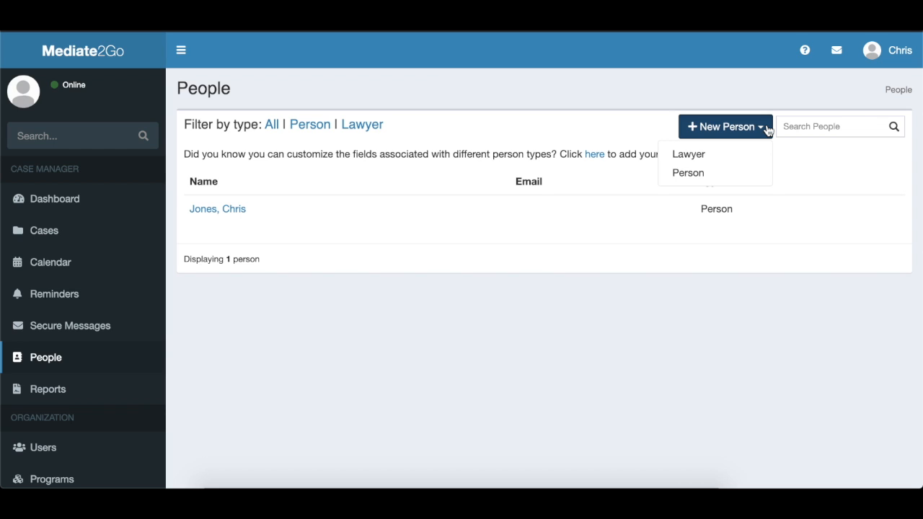
pyautogui.click(698, 155)
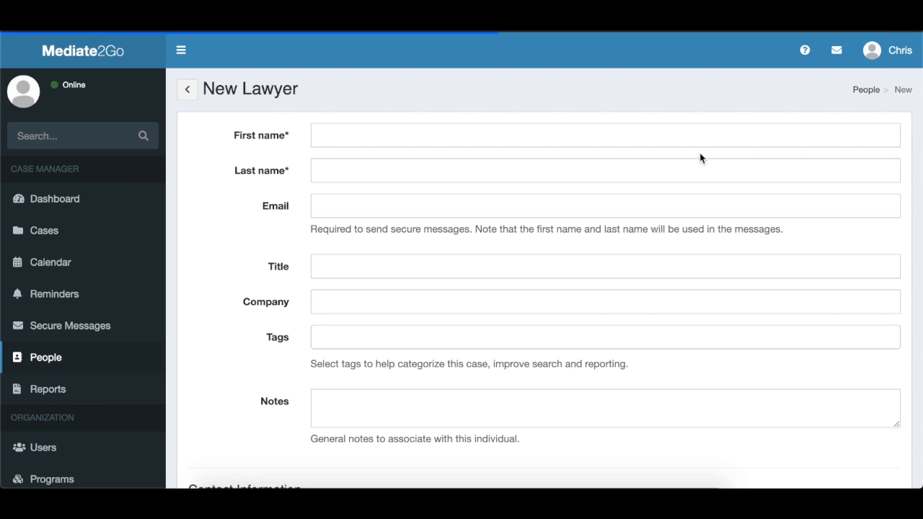
pyautogui.click(382, 134)
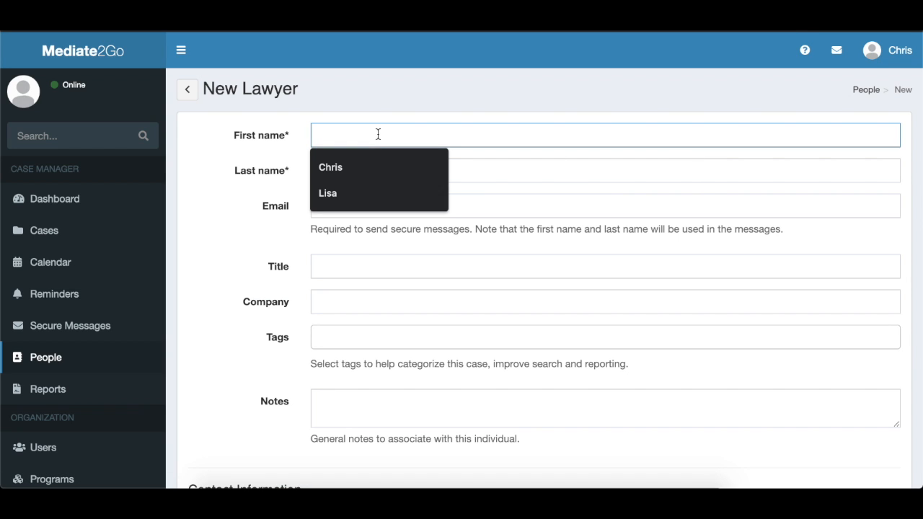
pyautogui.write('Lisa')
pyautogui.press('Tab')
pyautogui.write('Smith')
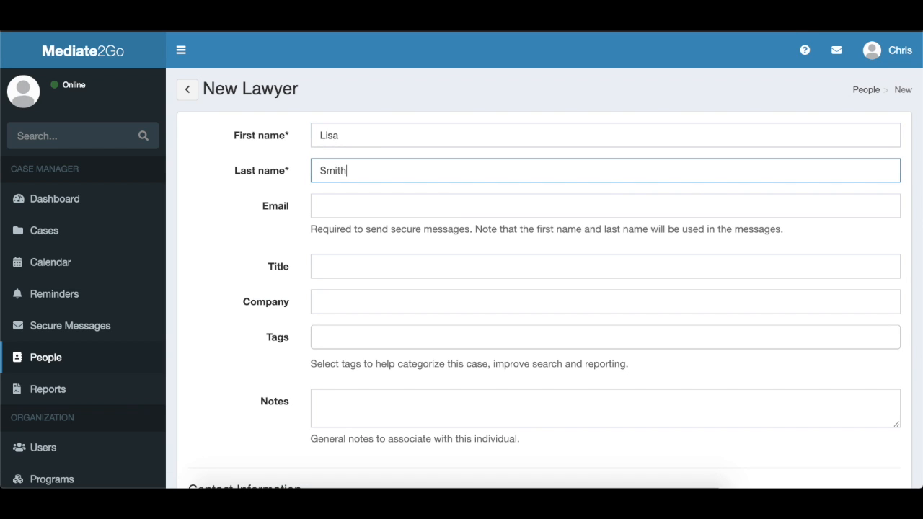
# Set the lawyer's custom Firm field to "Law Firm" and save the record.
pyautogui.scroll(-10, 228, 313)
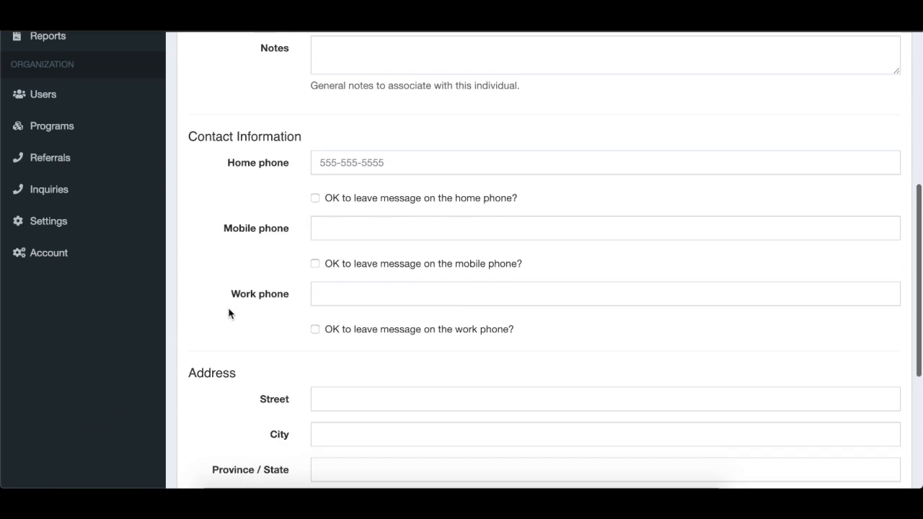
pyautogui.scroll(-1, 229, 313)
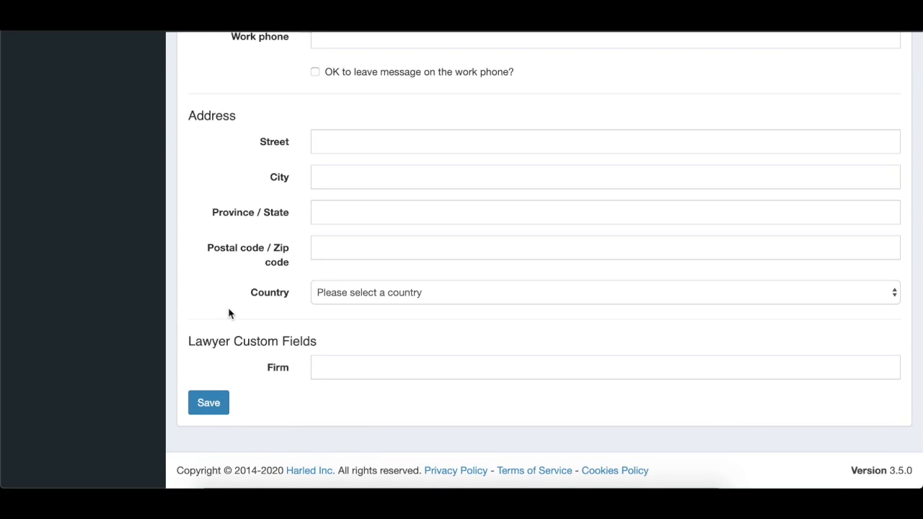
pyautogui.click(346, 361)
pyautogui.write('Law Firm')
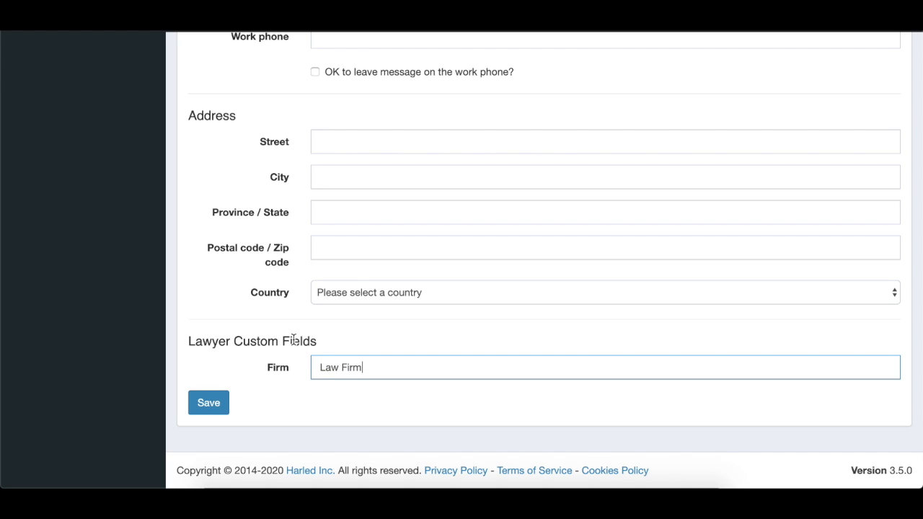
pyautogui.click(219, 403)
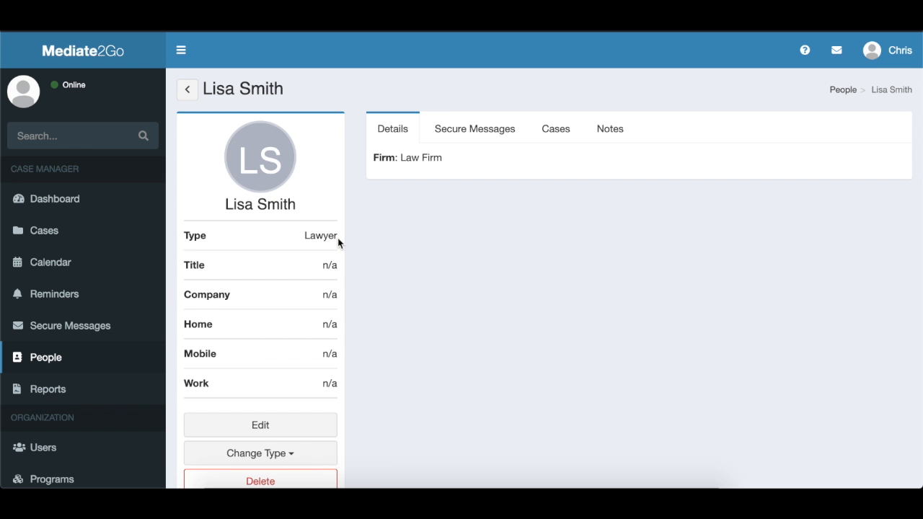
# Open the Mediation Case and go to the party members of its existing participant.
pyautogui.click(60, 229)
pyautogui.click(214, 189)
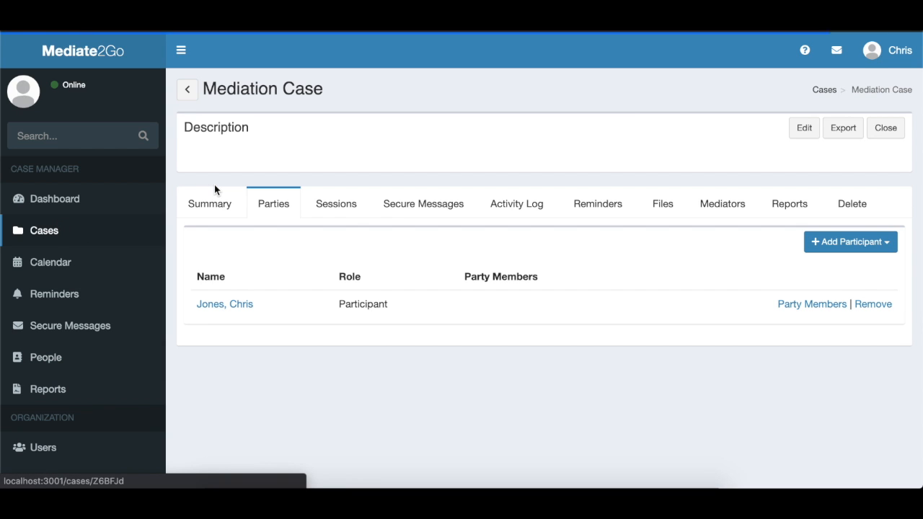
pyautogui.click(815, 305)
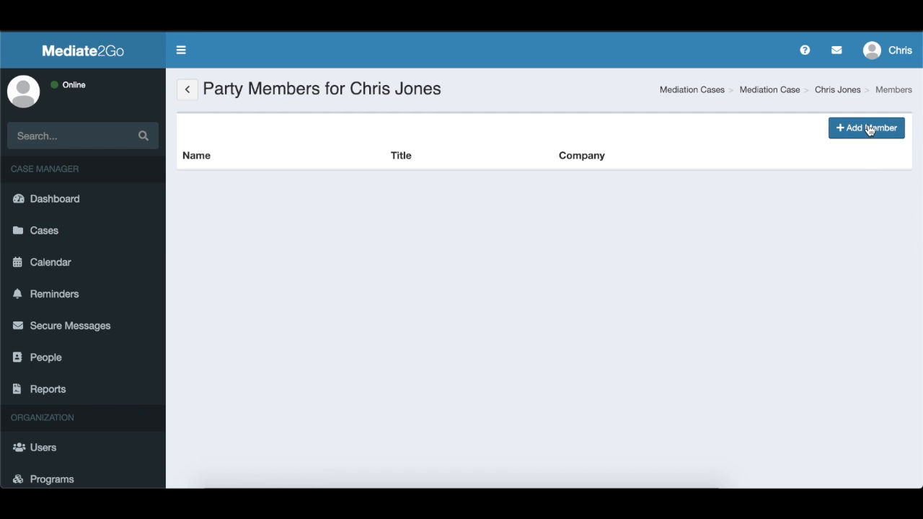
# Add the existing person of type Lawyer as a party member for the case participant.
pyautogui.click(870, 129)
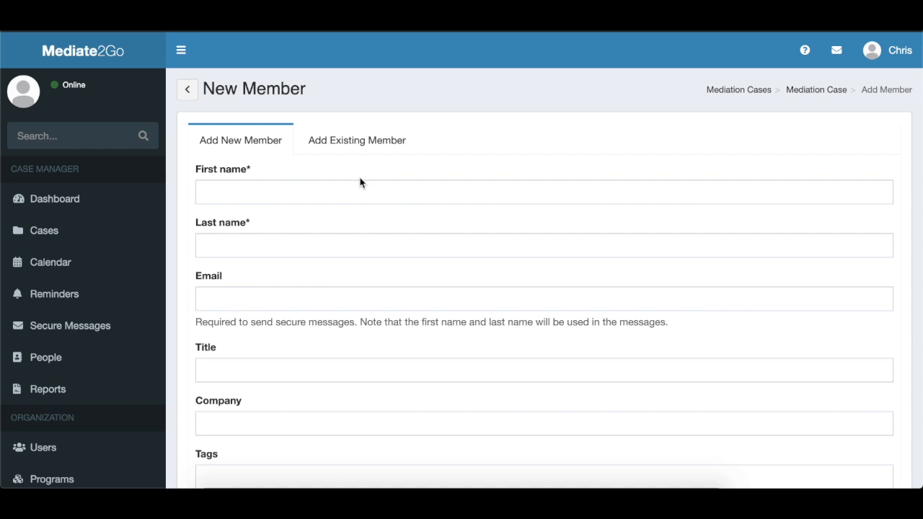
pyautogui.click(368, 138)
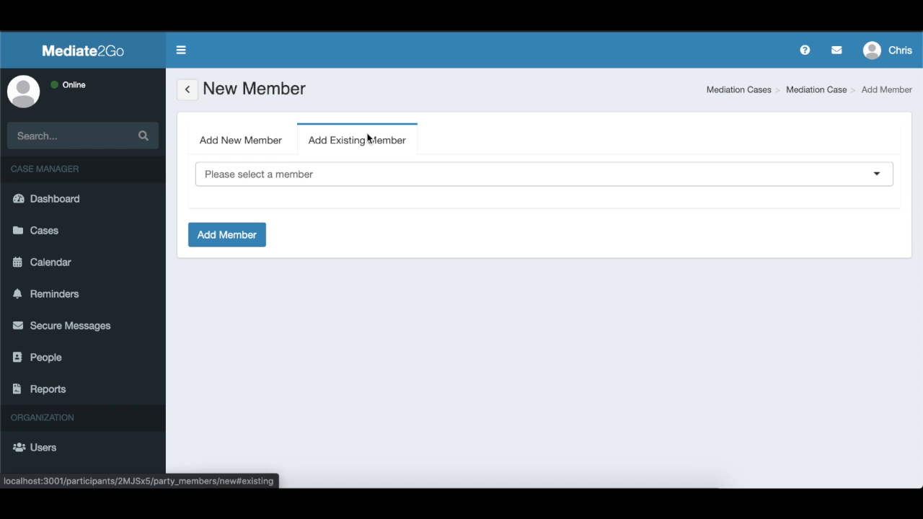
pyautogui.click(884, 175)
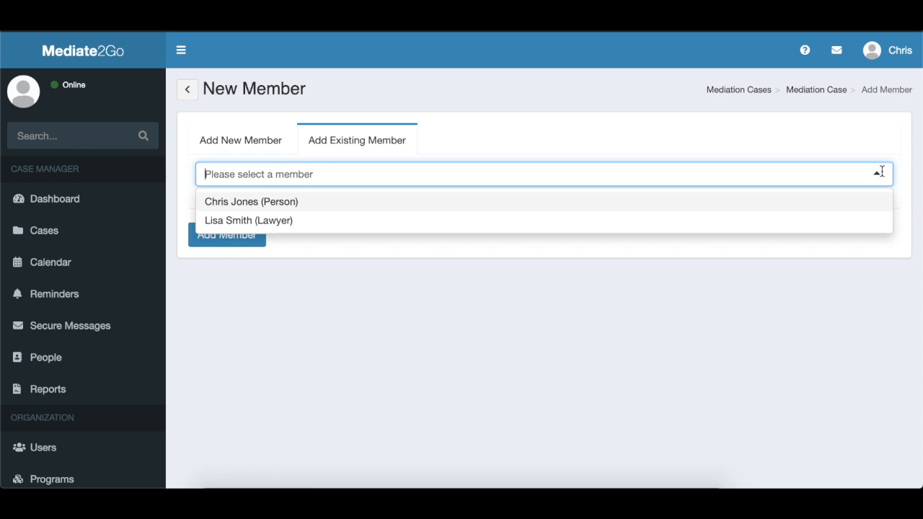
pyautogui.click(395, 221)
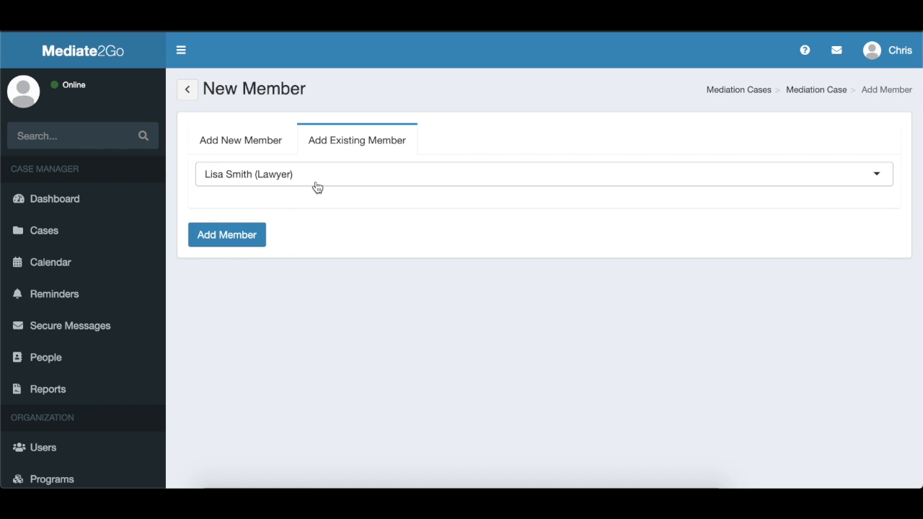
pyautogui.click(234, 237)
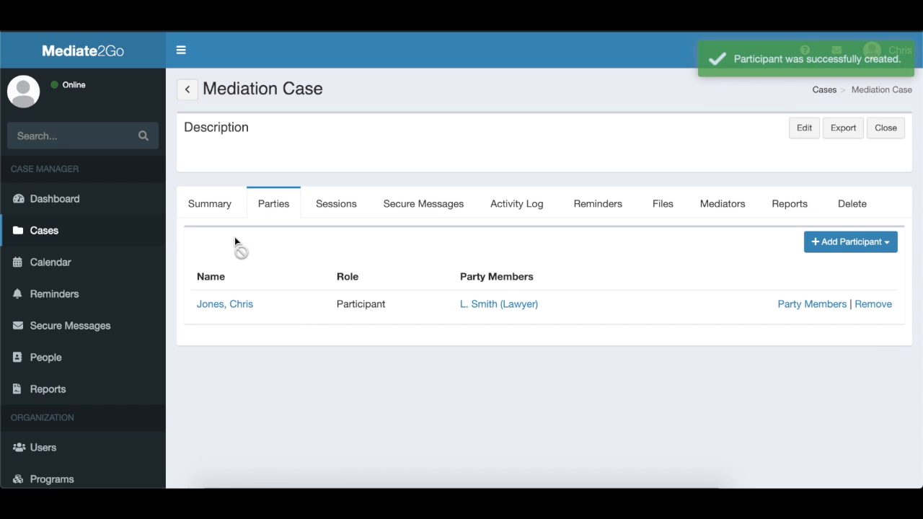